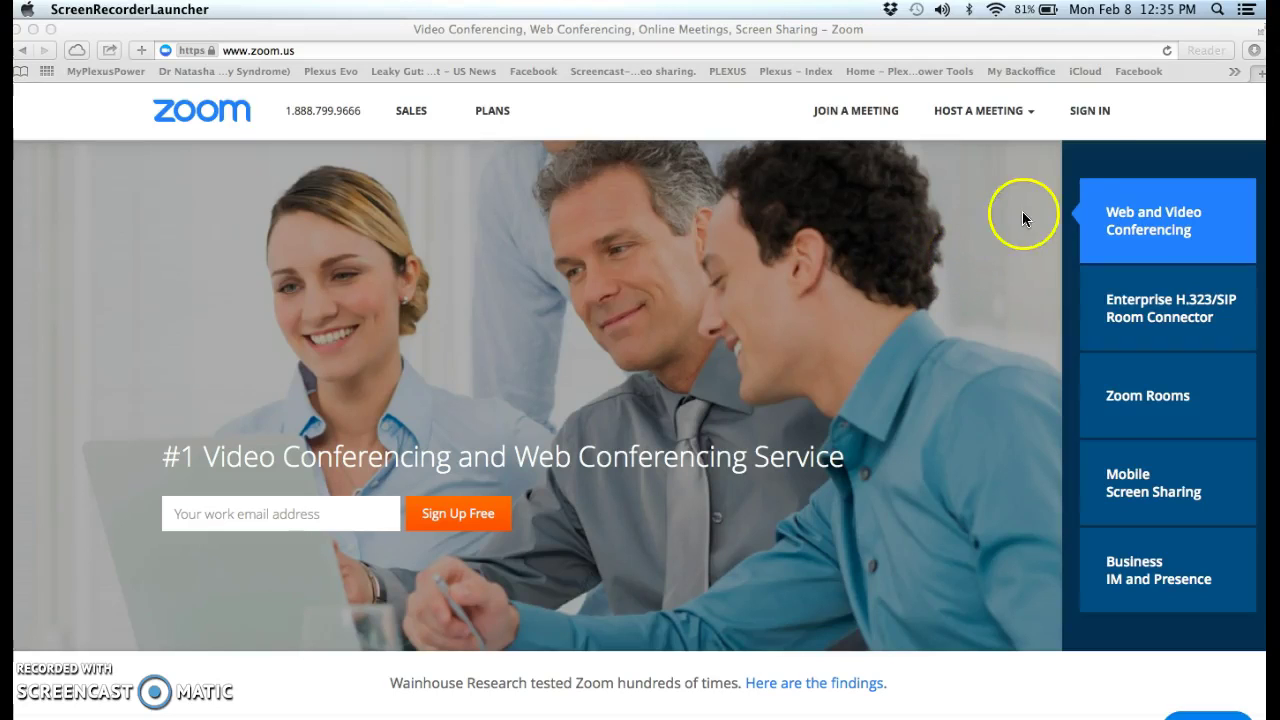
Step: Sign in to the Zoom web portal with the account's email address and password
{"action": "left_click", "coordinate": [1070, 116]}
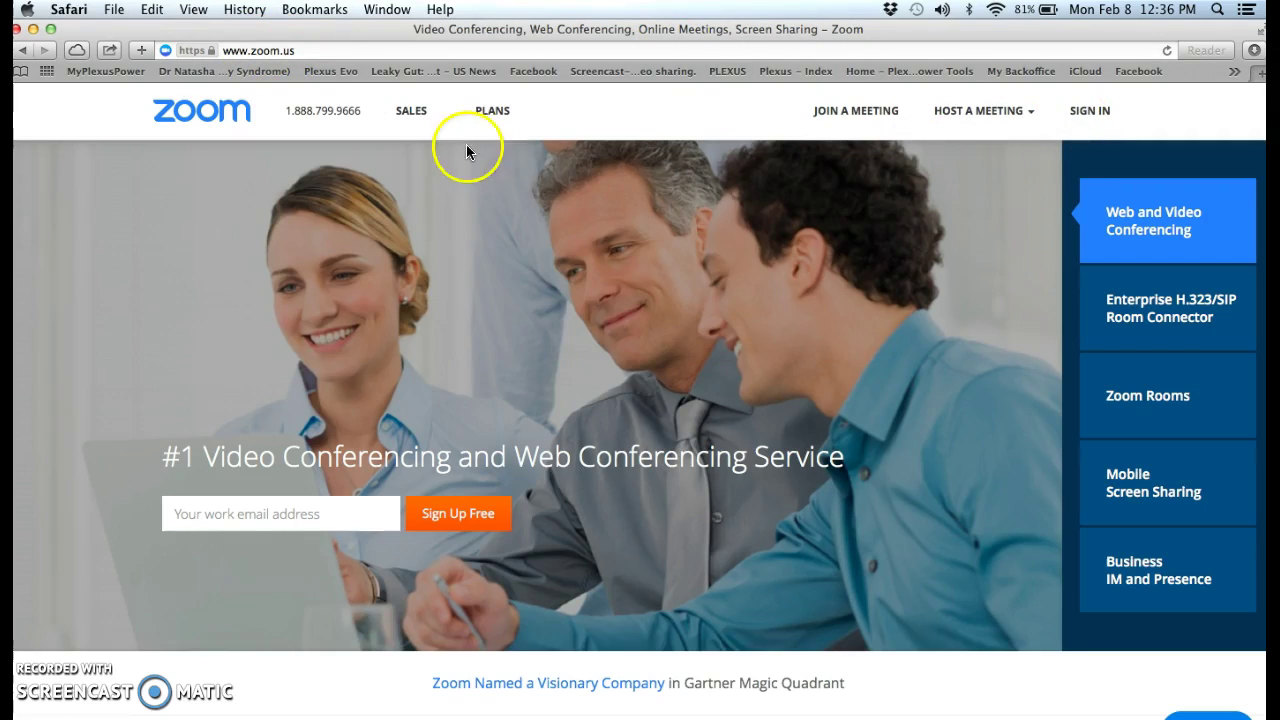
{"action": "left_click", "coordinate": [1093, 113]}
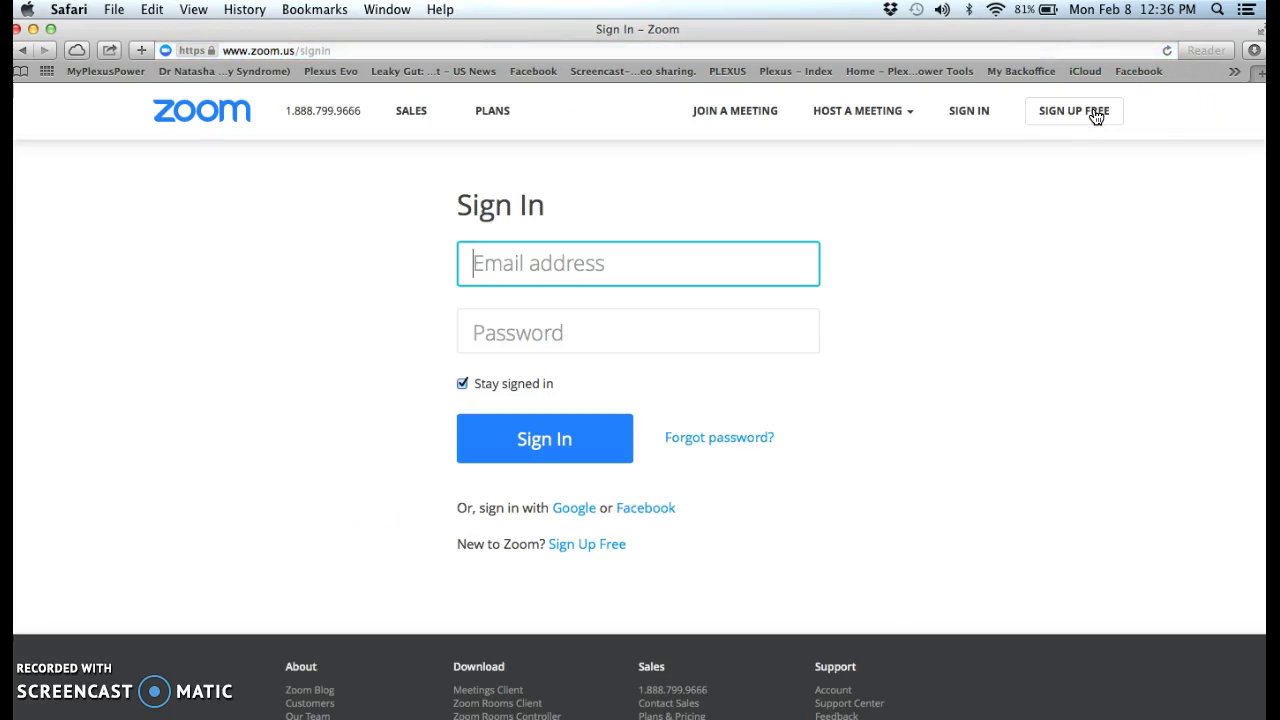
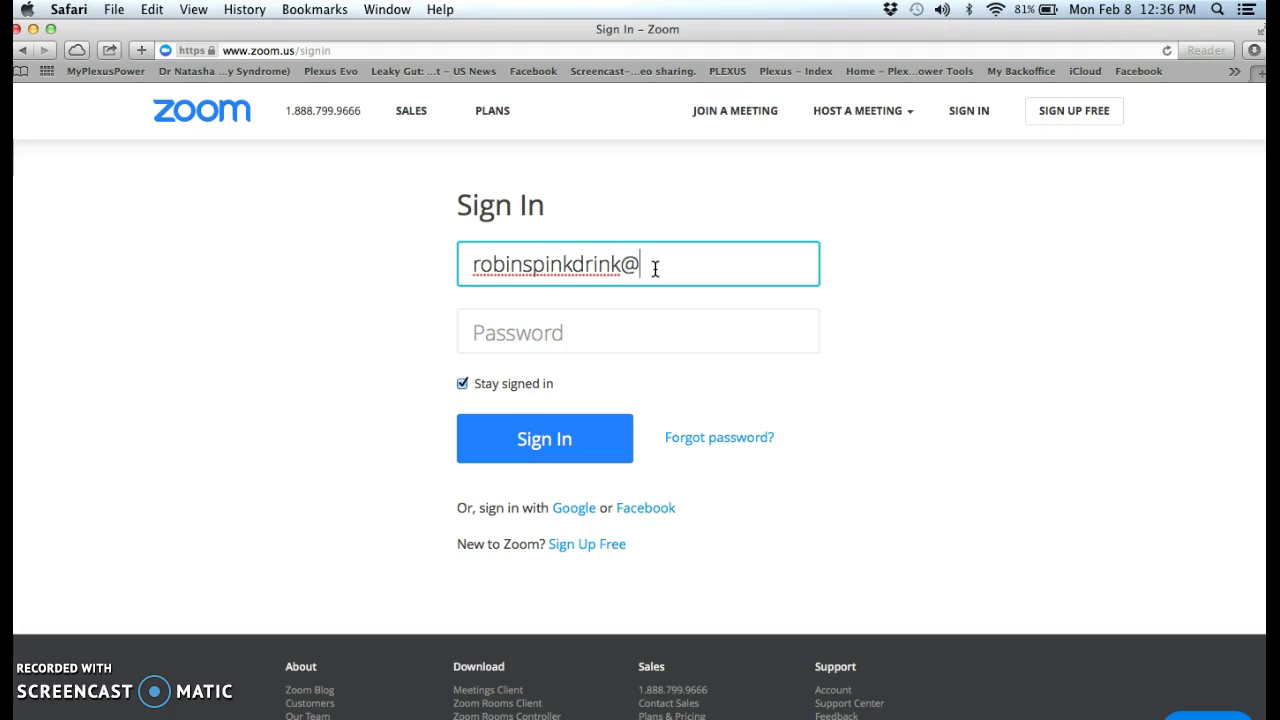
{"action": "key", "text": "Tab"}
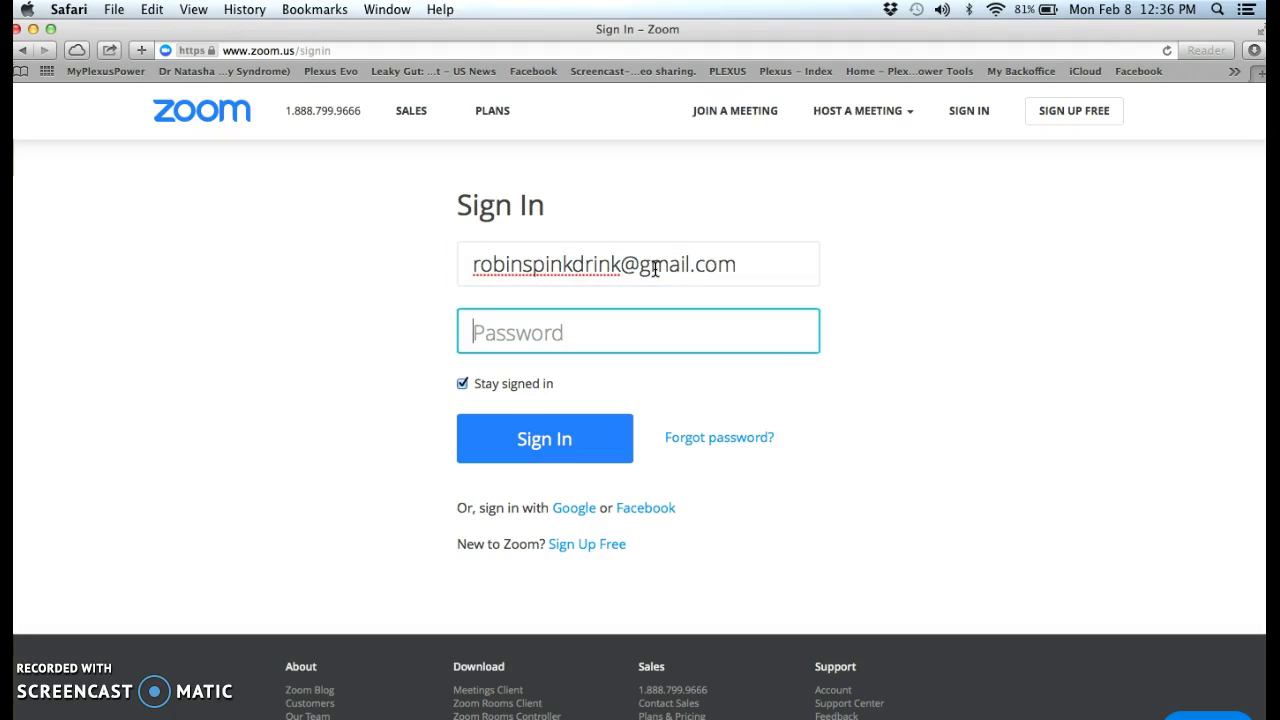
{"action": "type", "text": "••••••••••"}
{"action": "key", "text": "Return"}
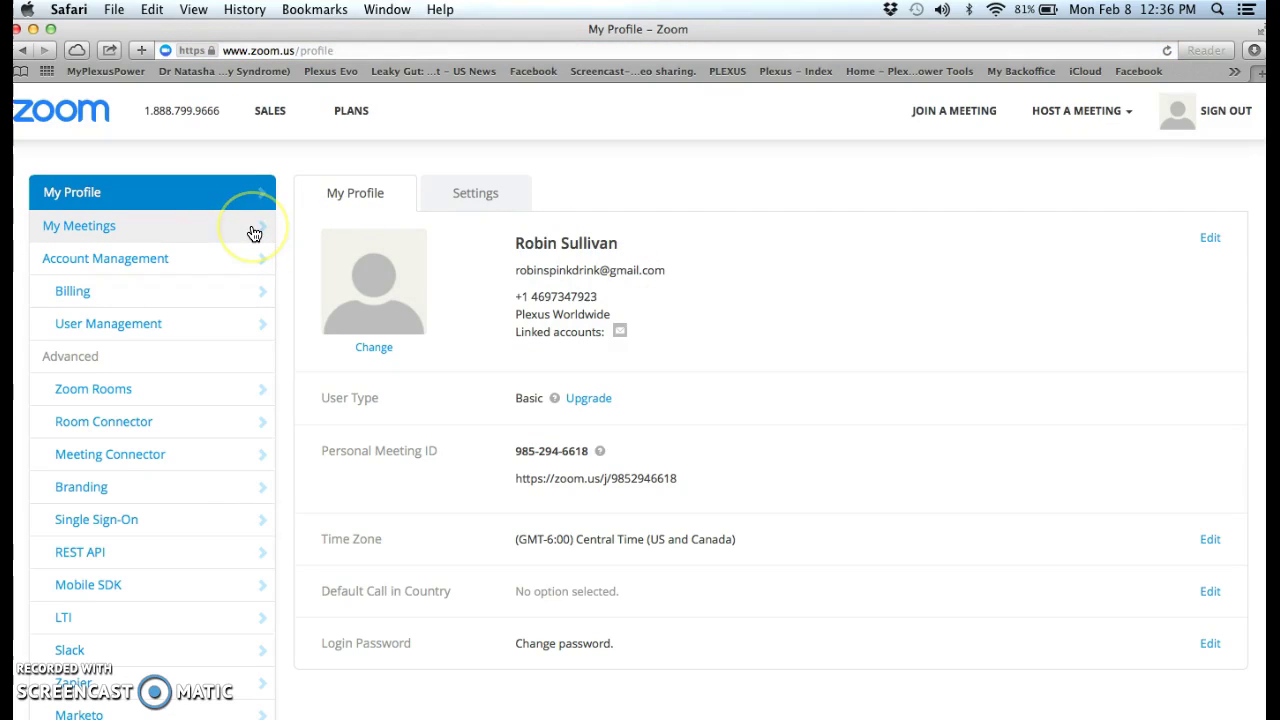
Step: Start a new meeting, My Meeting, on 02/08/2016 with an 8:15 PM start time
{"action": "left_click", "coordinate": [254, 233]}
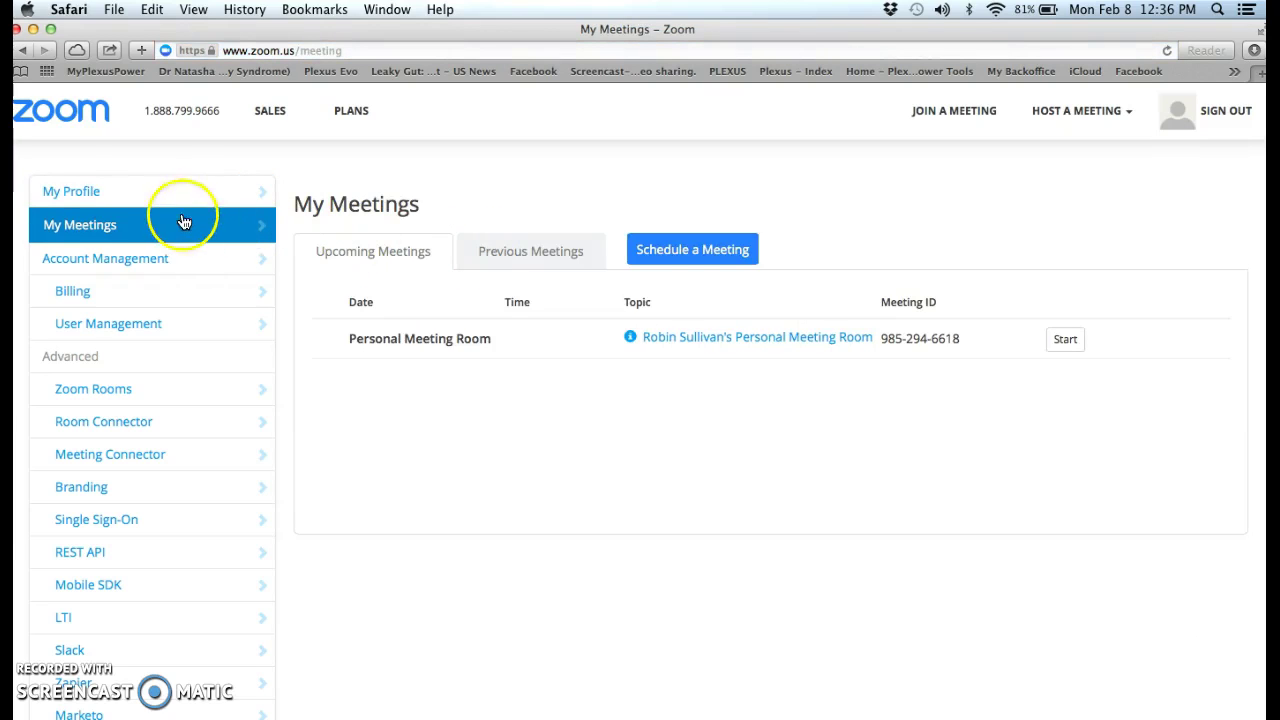
{"action": "left_click", "coordinate": [708, 250]}
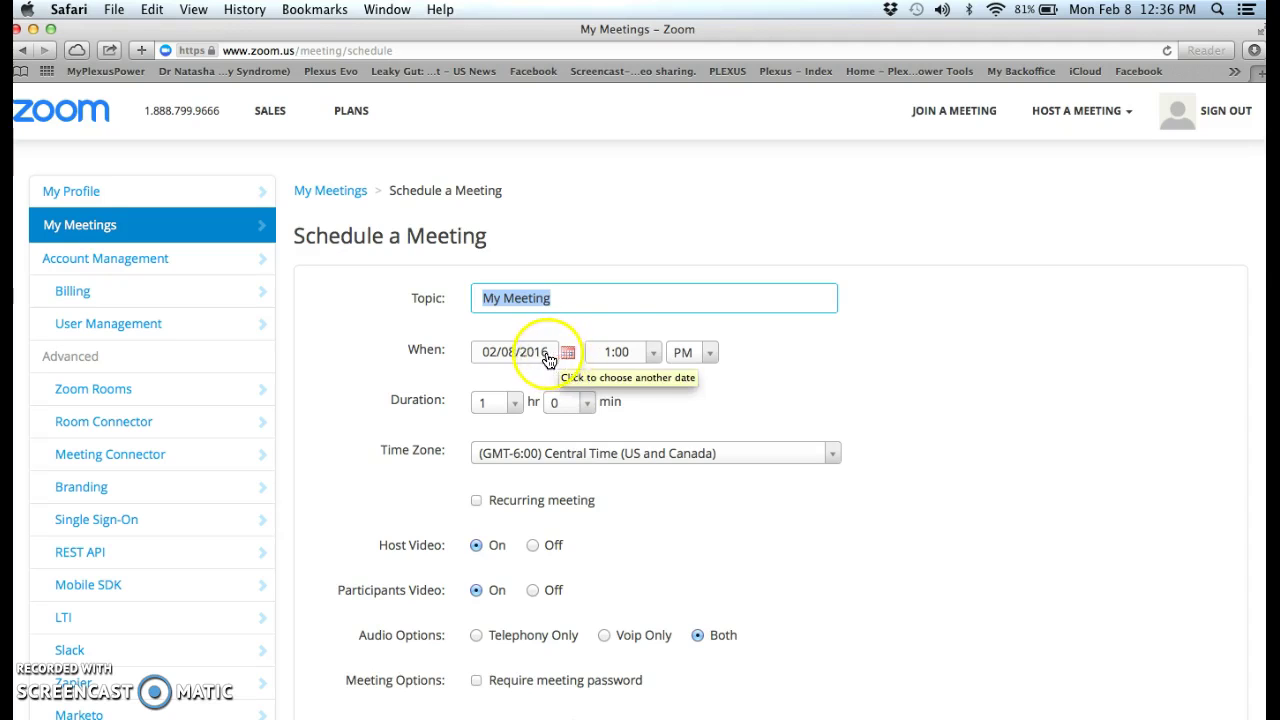
{"action": "left_click", "coordinate": [651, 353]}
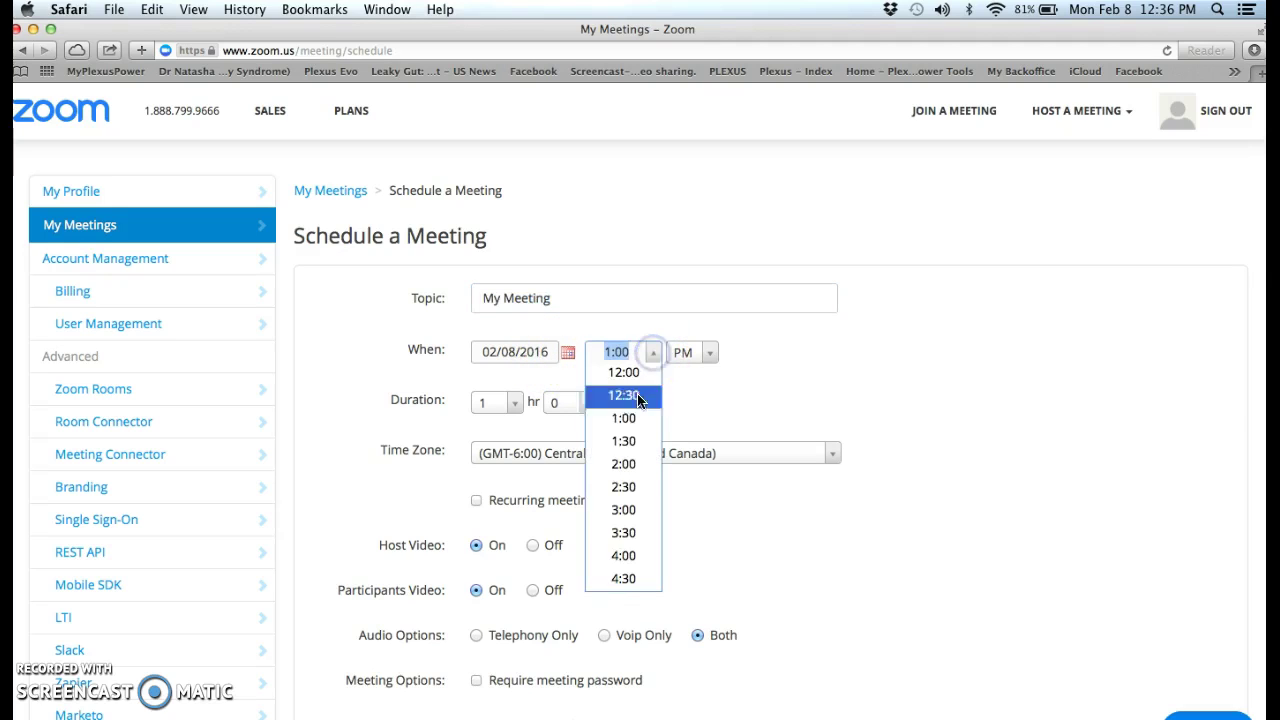
{"action": "left_click", "coordinate": [631, 590]}
{"action": "type", "text": "8"}
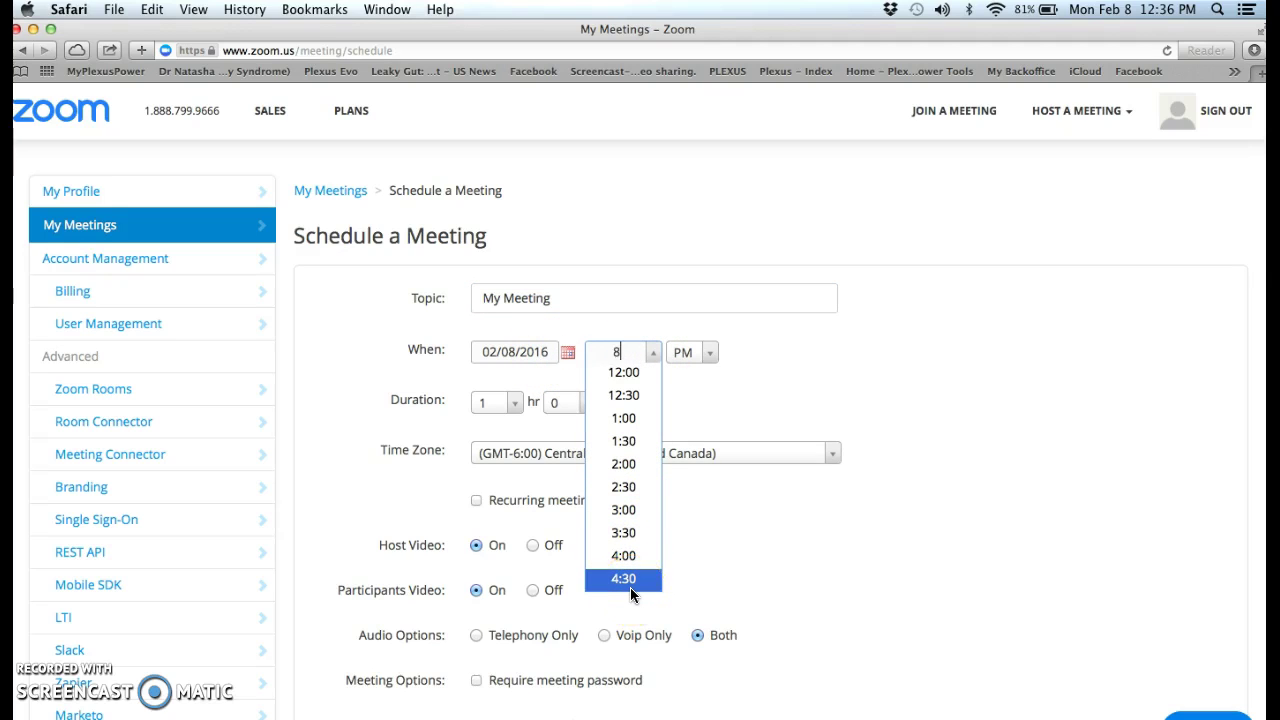
{"action": "type", "text": ":15"}
{"action": "left_click", "coordinate": [808, 416]}
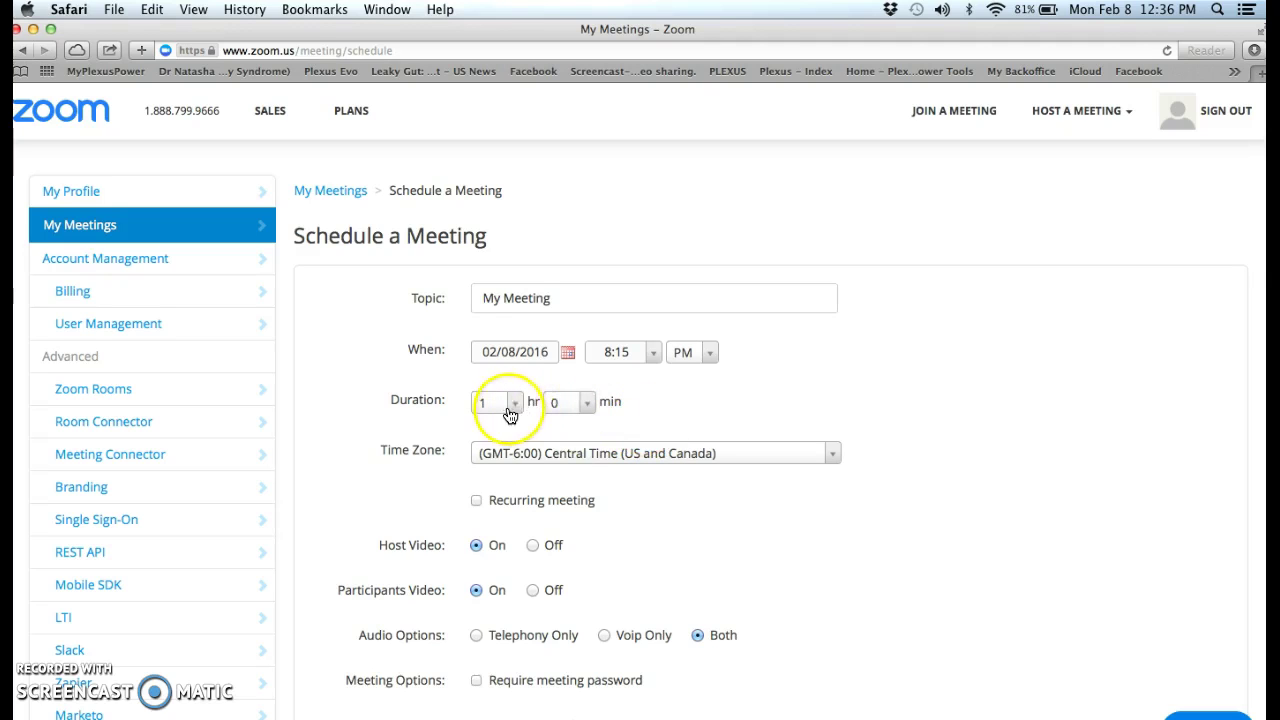
{"action": "scroll", "coordinate": [660, 541], "scroll_direction": "down", "scroll_amount": 3}
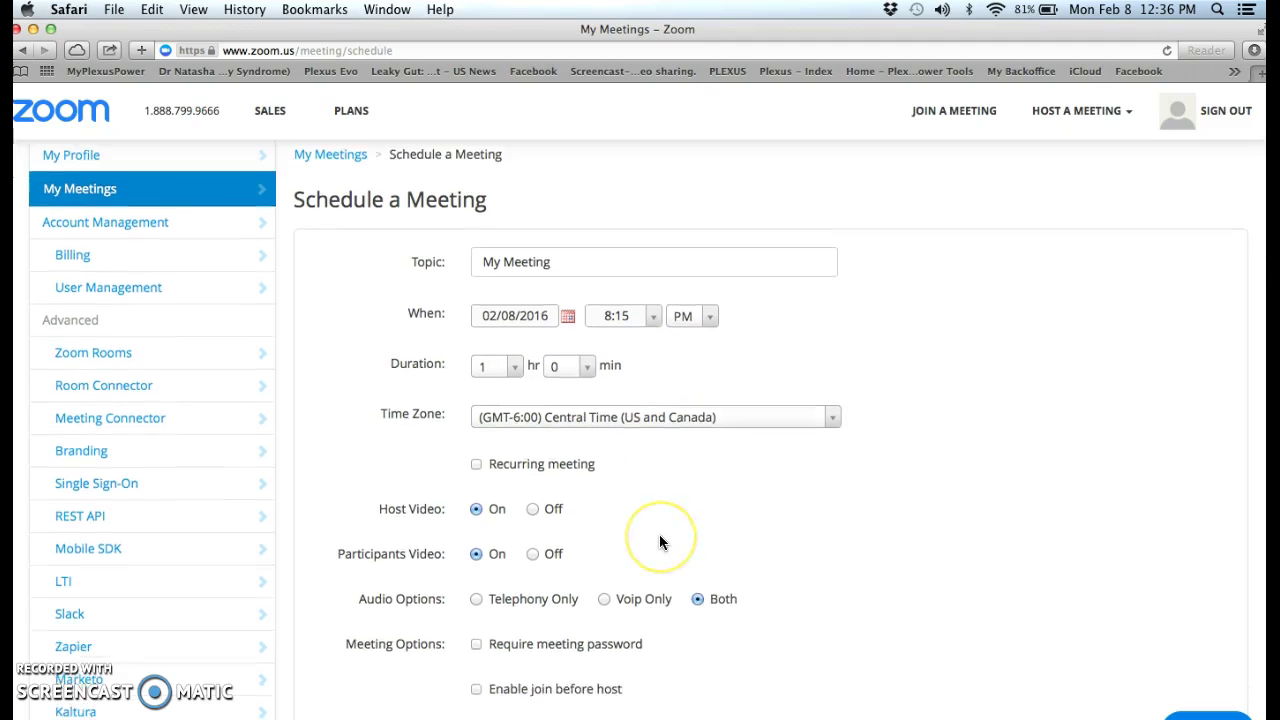
{"action": "scroll", "coordinate": [663, 540], "scroll_direction": "down", "scroll_amount": 2}
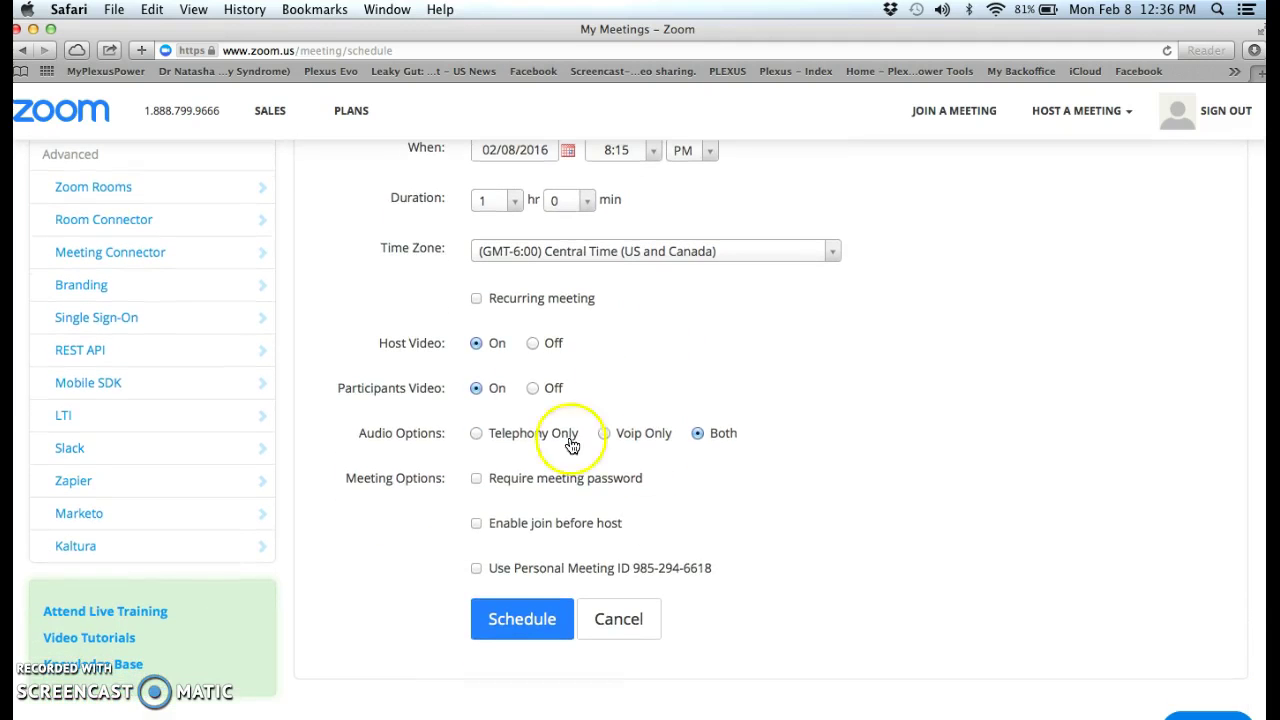
Step: Schedule the meeting and bring up its invitation text
{"action": "left_click", "coordinate": [534, 620]}
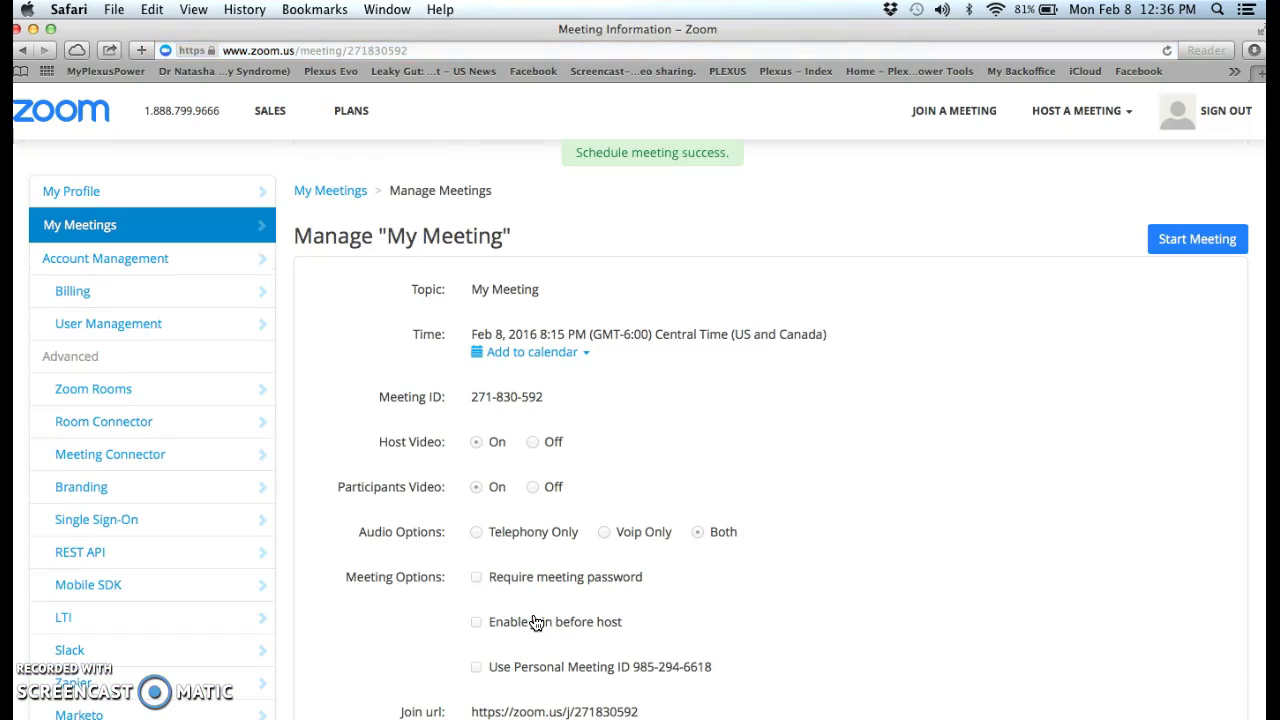
{"action": "scroll", "coordinate": [651, 523], "scroll_direction": "down", "scroll_amount": 4}
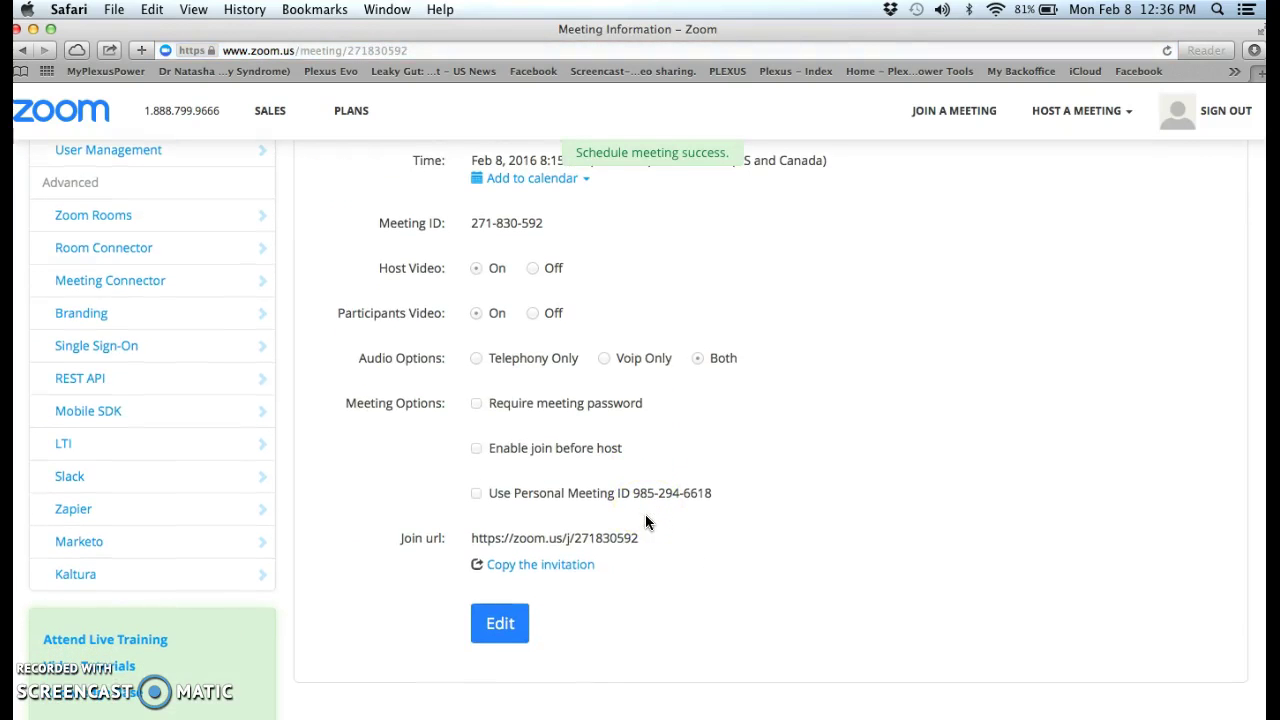
{"action": "left_click", "coordinate": [556, 565]}
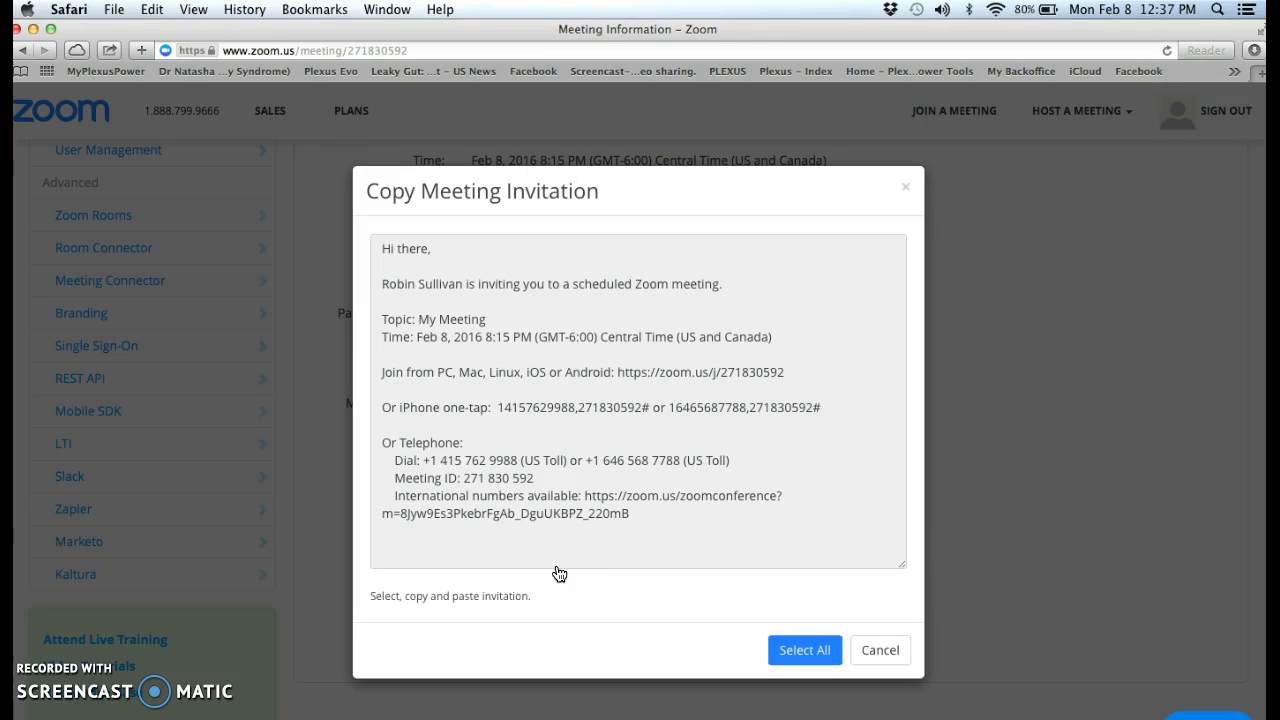
Step: Copy the entire invitation text to the clipboard and close the invitation window
{"action": "left_click", "coordinate": [804, 650]}
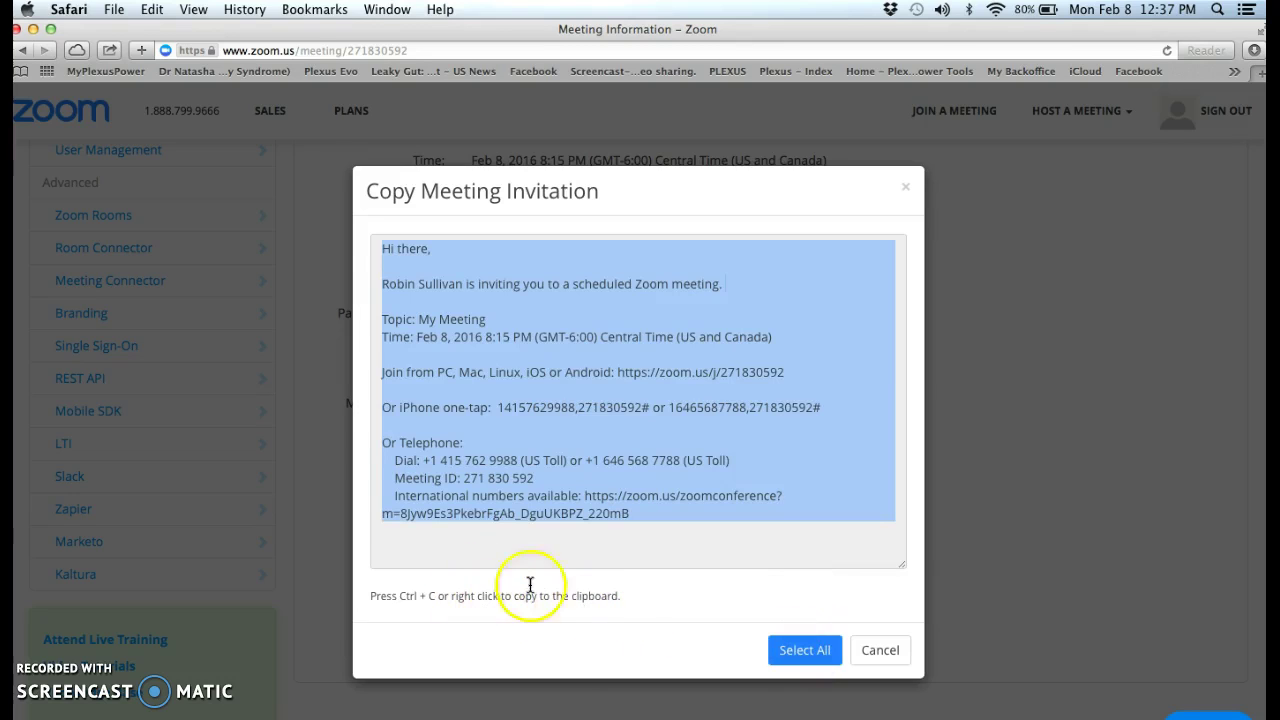
{"action": "right_click", "coordinate": [654, 470]}
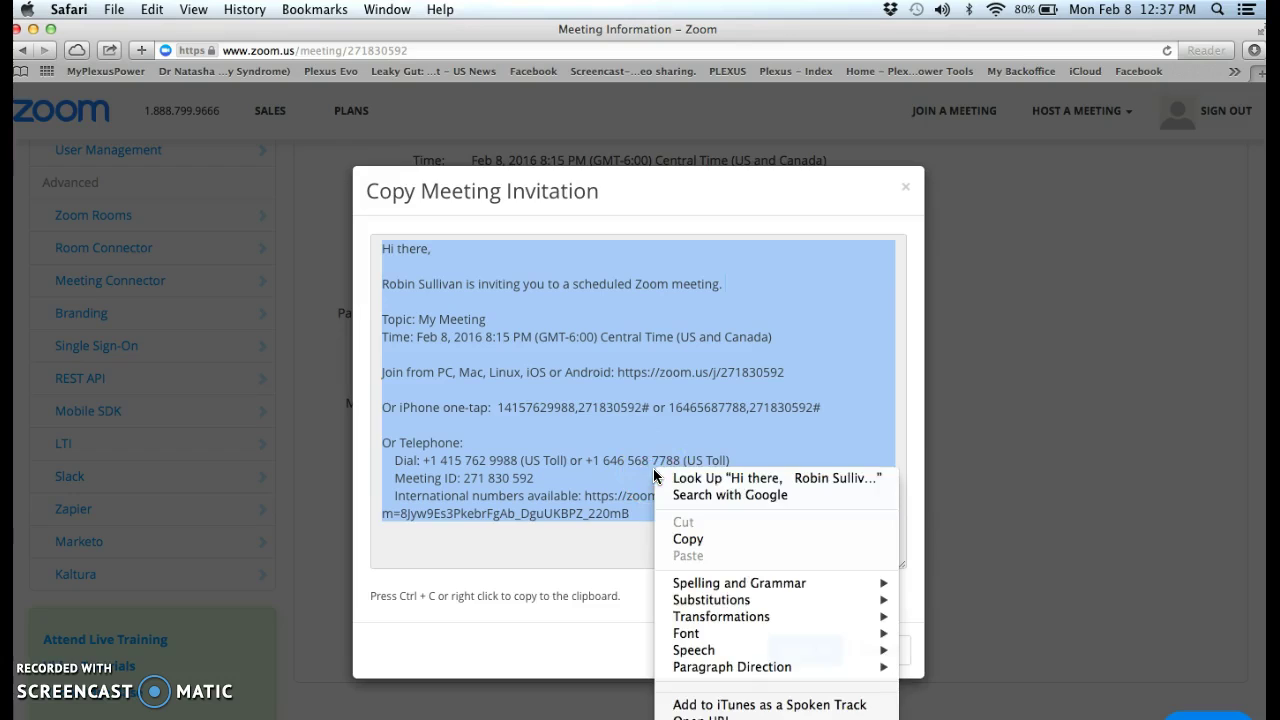
{"action": "left_click", "coordinate": [688, 540]}
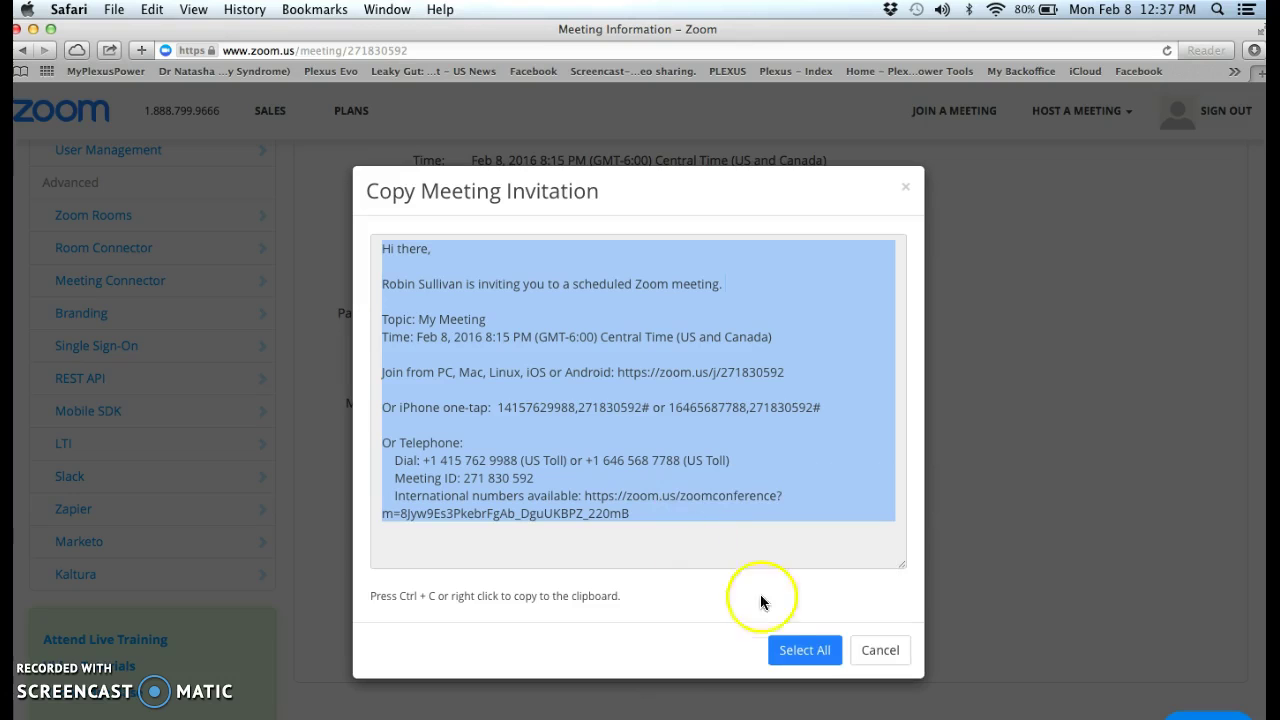
{"action": "left_click", "coordinate": [880, 651]}
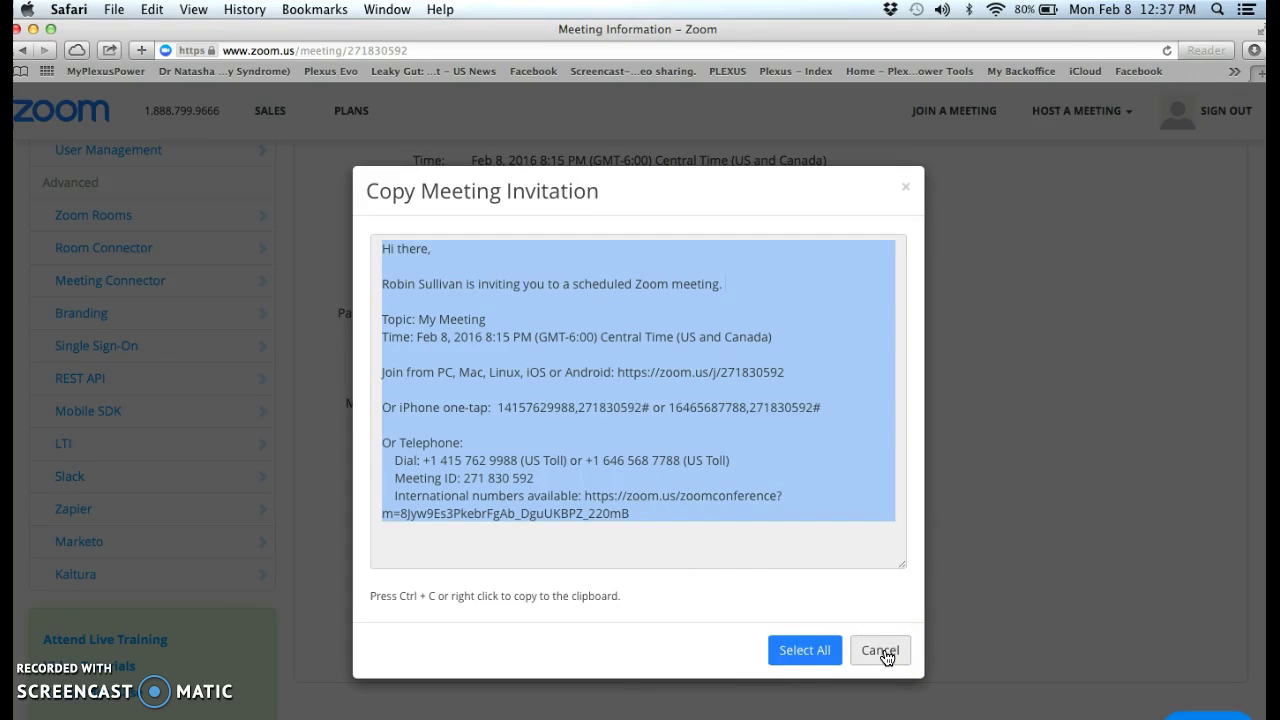
{"action": "scroll", "coordinate": [813, 458], "scroll_direction": "up", "scroll_amount": 1}
{"action": "scroll", "coordinate": [813, 458], "scroll_direction": "up", "scroll_amount": 3}
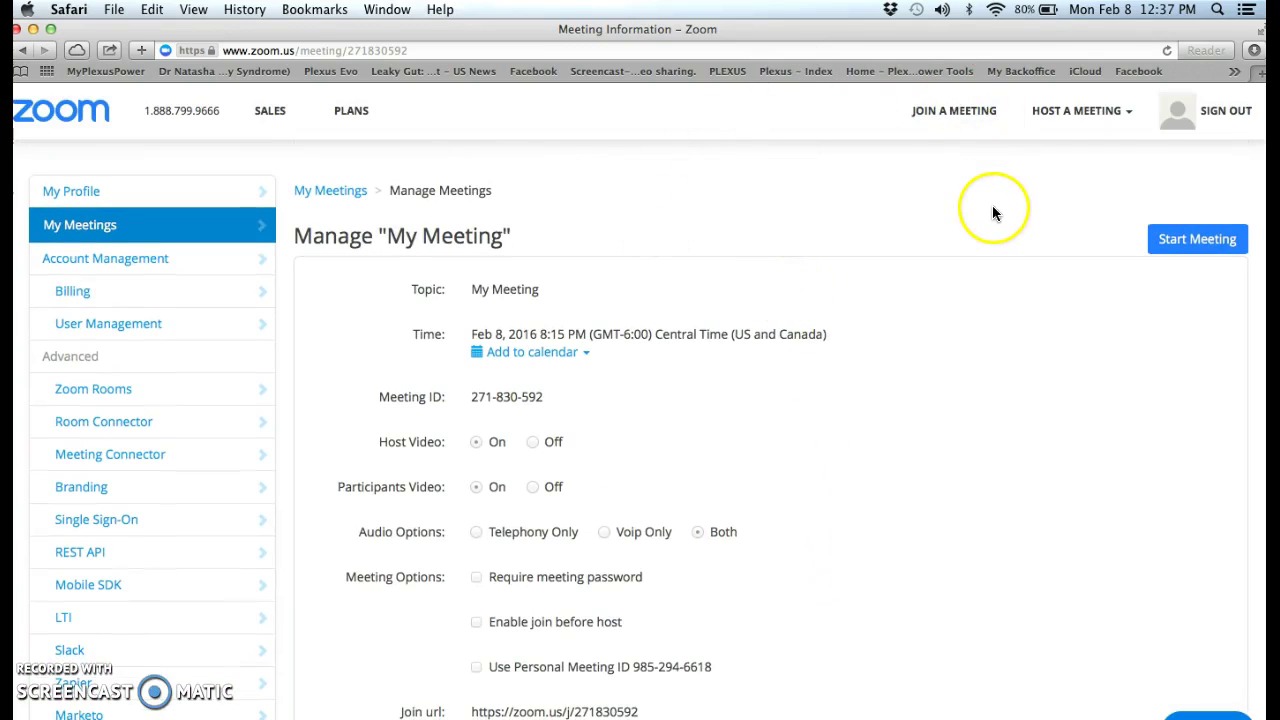
Step: Go to Facebook and open the friend's conversation from Messages
{"action": "left_click", "coordinate": [1125, 72]}
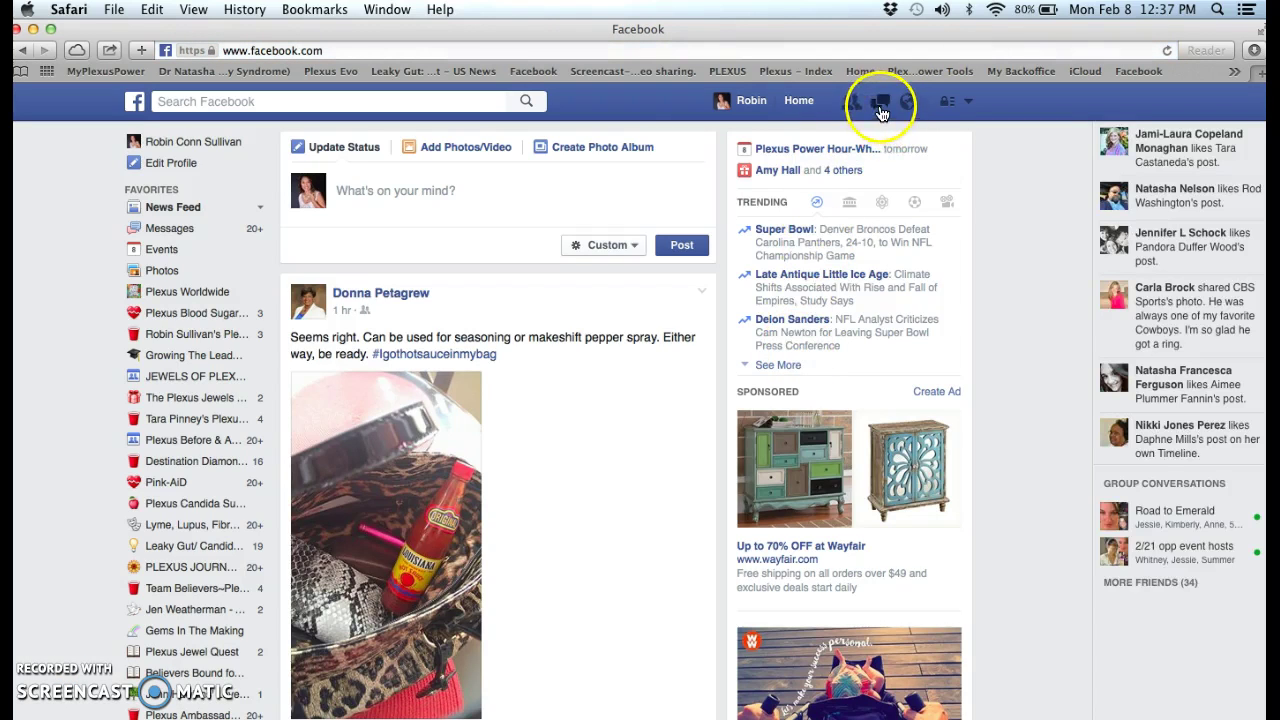
{"action": "left_click", "coordinate": [881, 108]}
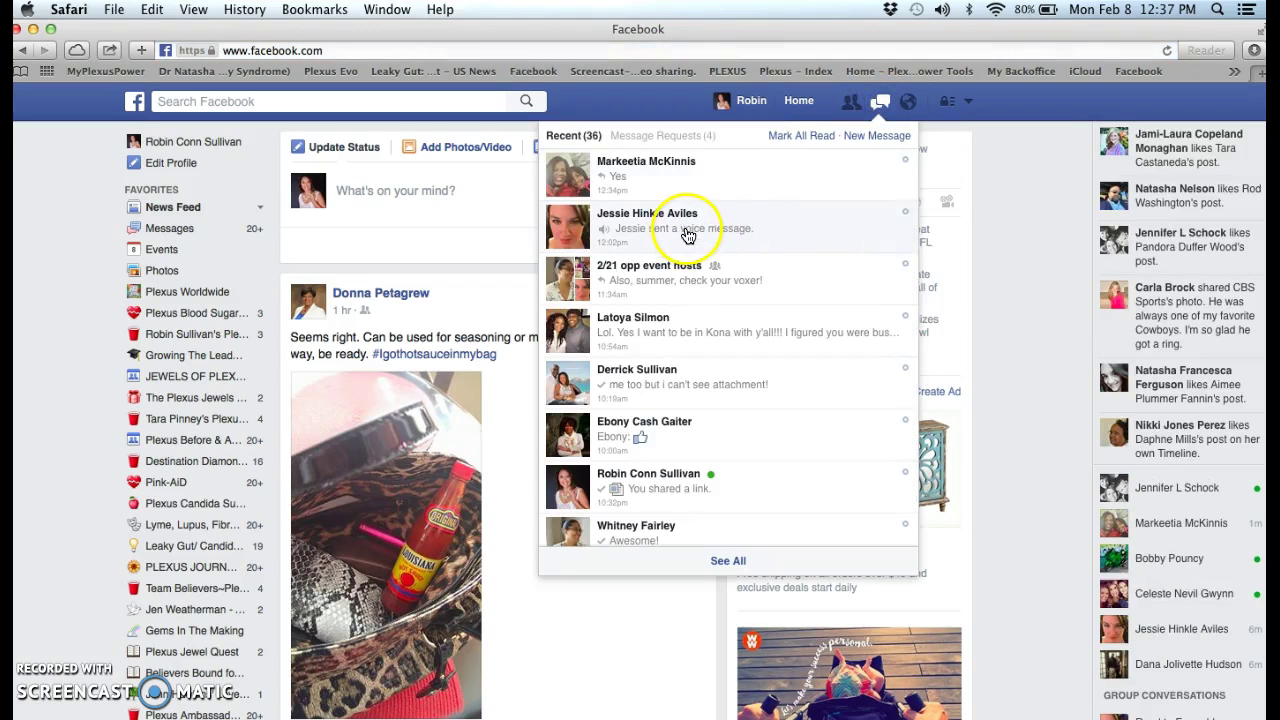
{"action": "left_click", "coordinate": [688, 230]}
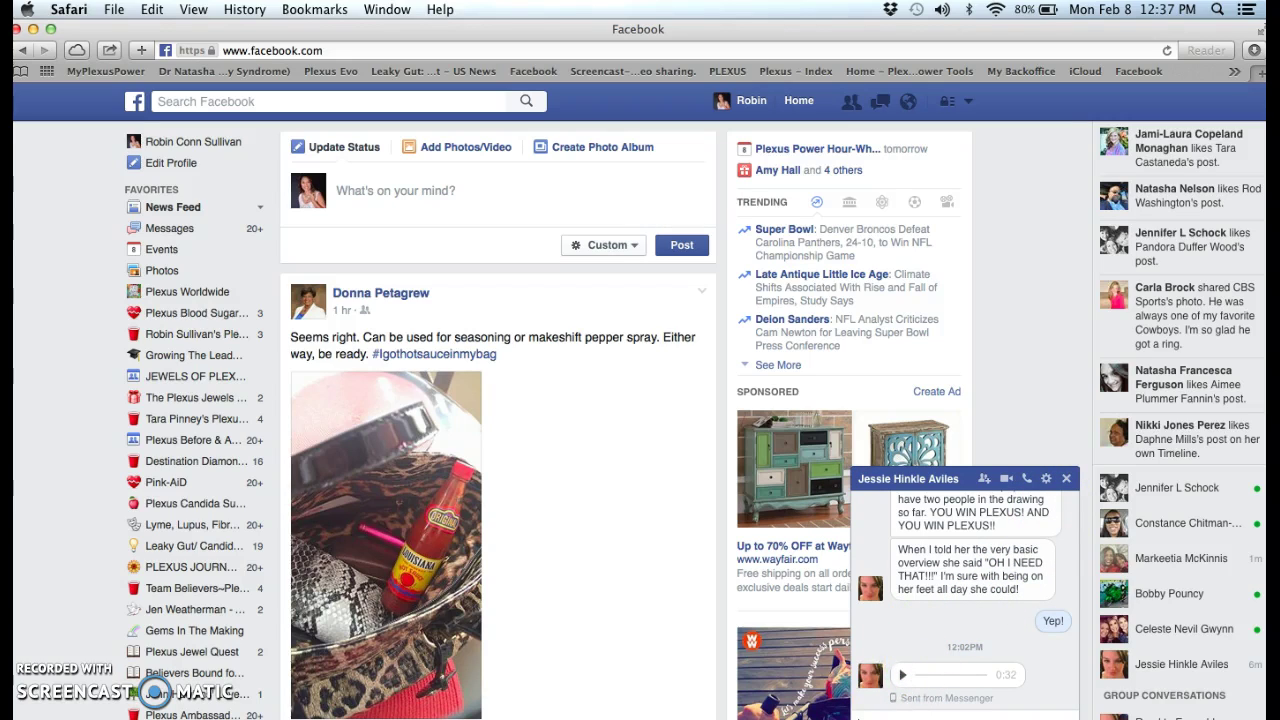
Step: Paste the Zoom invitation into the chat's message box, then close the chat
{"action": "left_click", "coordinate": [876, 714]}
{"action": "right_click", "coordinate": [876, 714]}
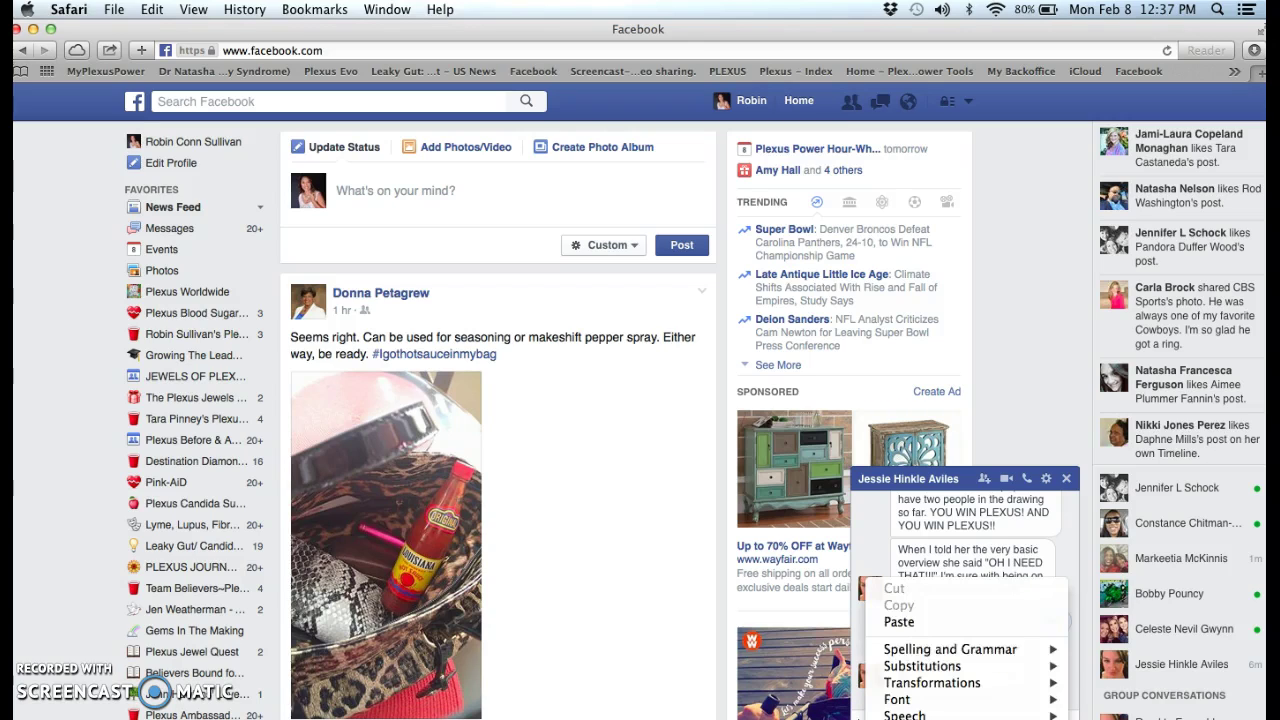
{"action": "left_click", "coordinate": [900, 622]}
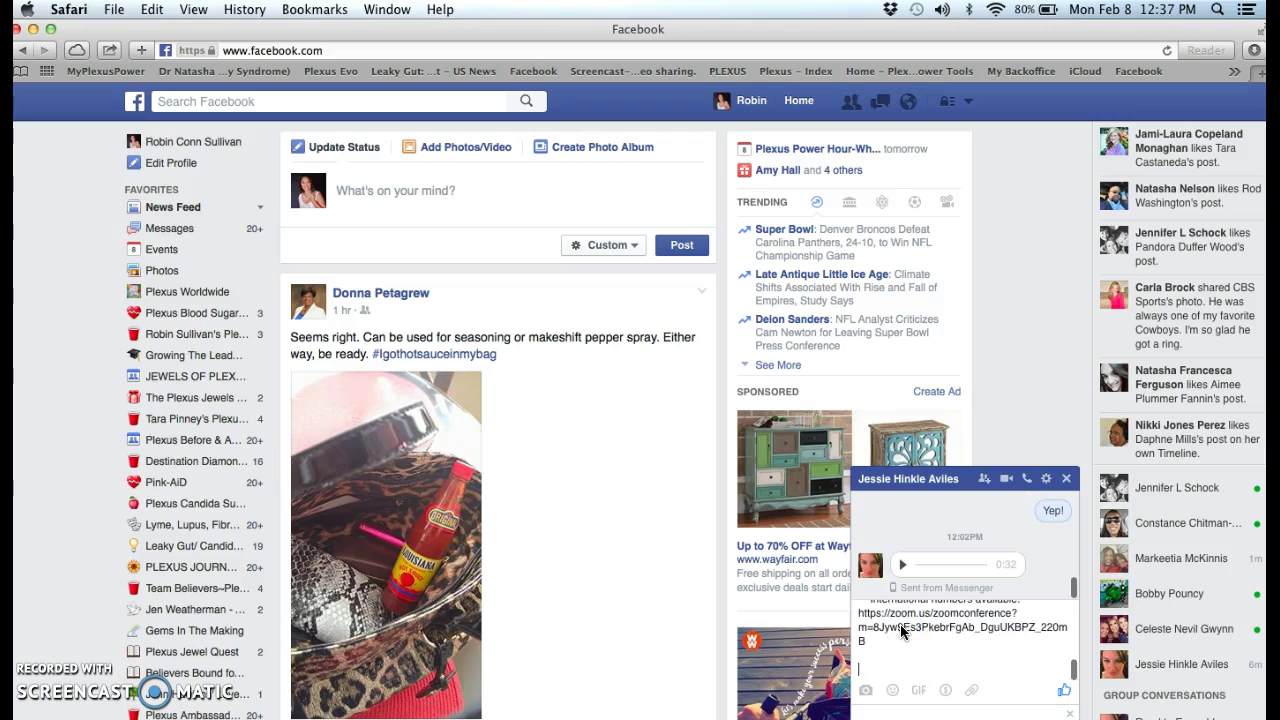
{"action": "left_click", "coordinate": [926, 690]}
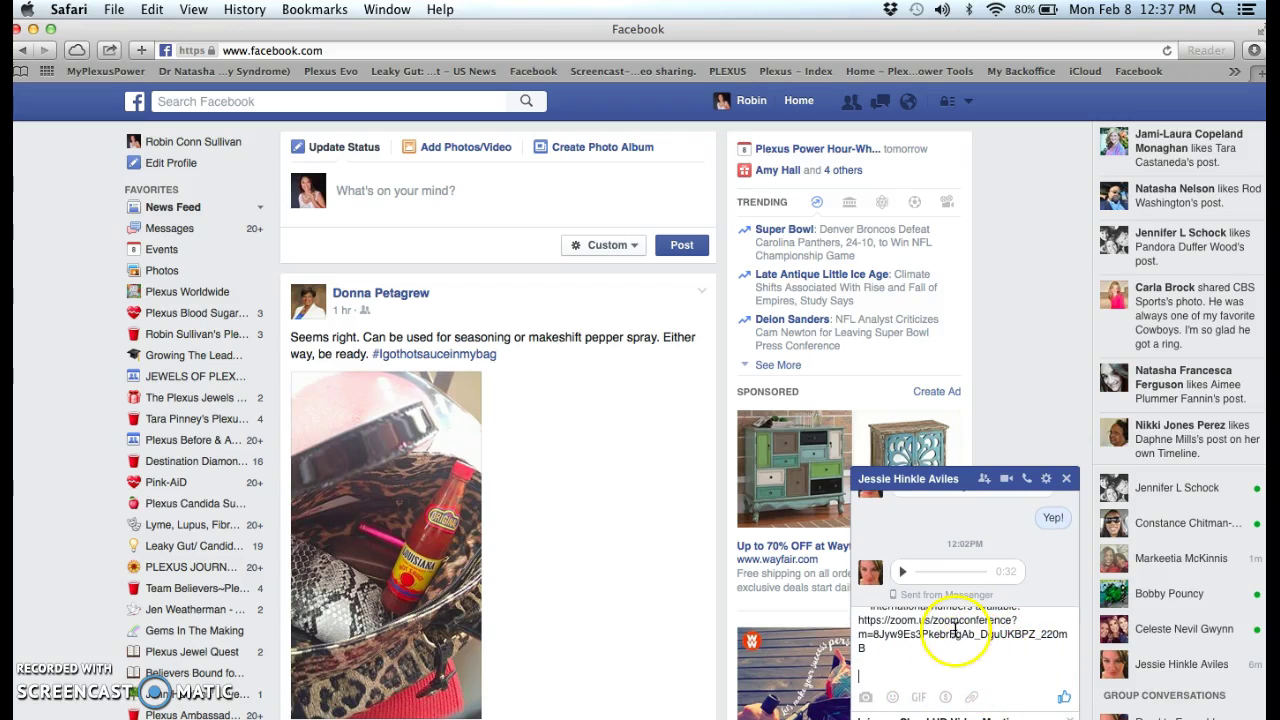
{"action": "left_click", "coordinate": [1067, 481]}
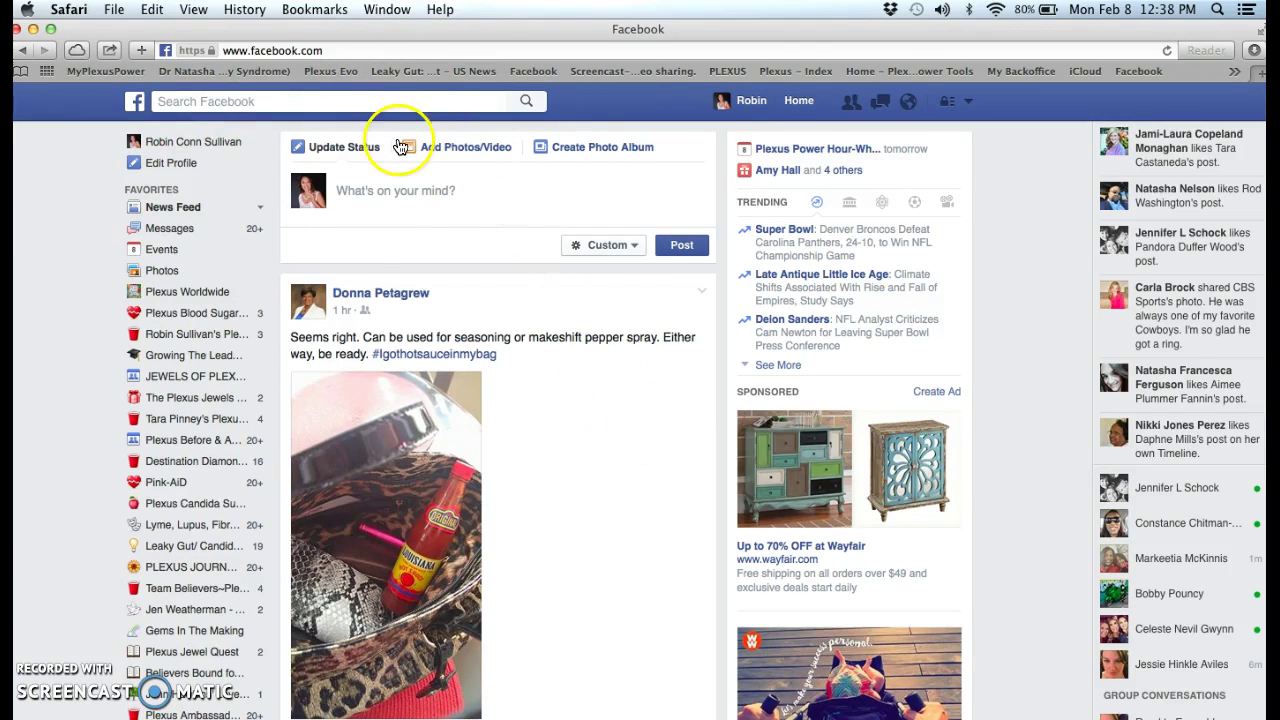
Step: Enter 'zoom' in the address bar to reach the My Meetings page
{"action": "left_click", "coordinate": [312, 50]}
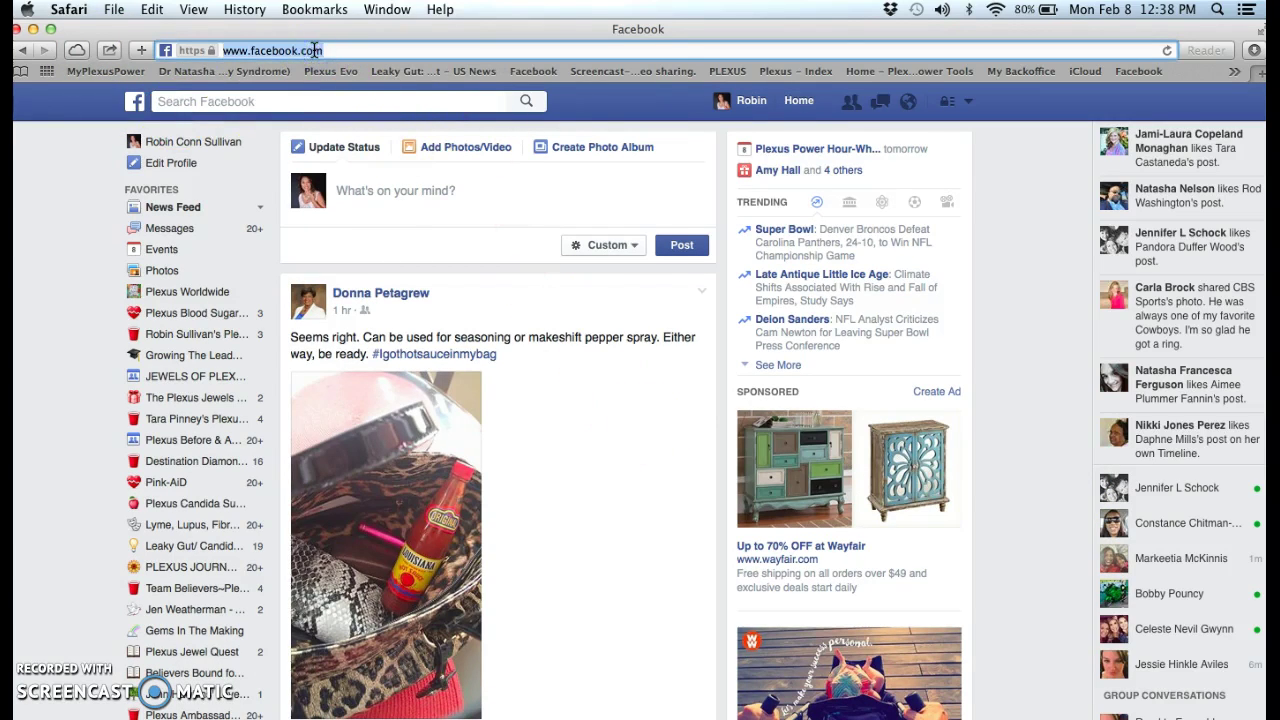
{"action": "type", "text": "zoom.us"}
{"action": "key", "text": "Return"}
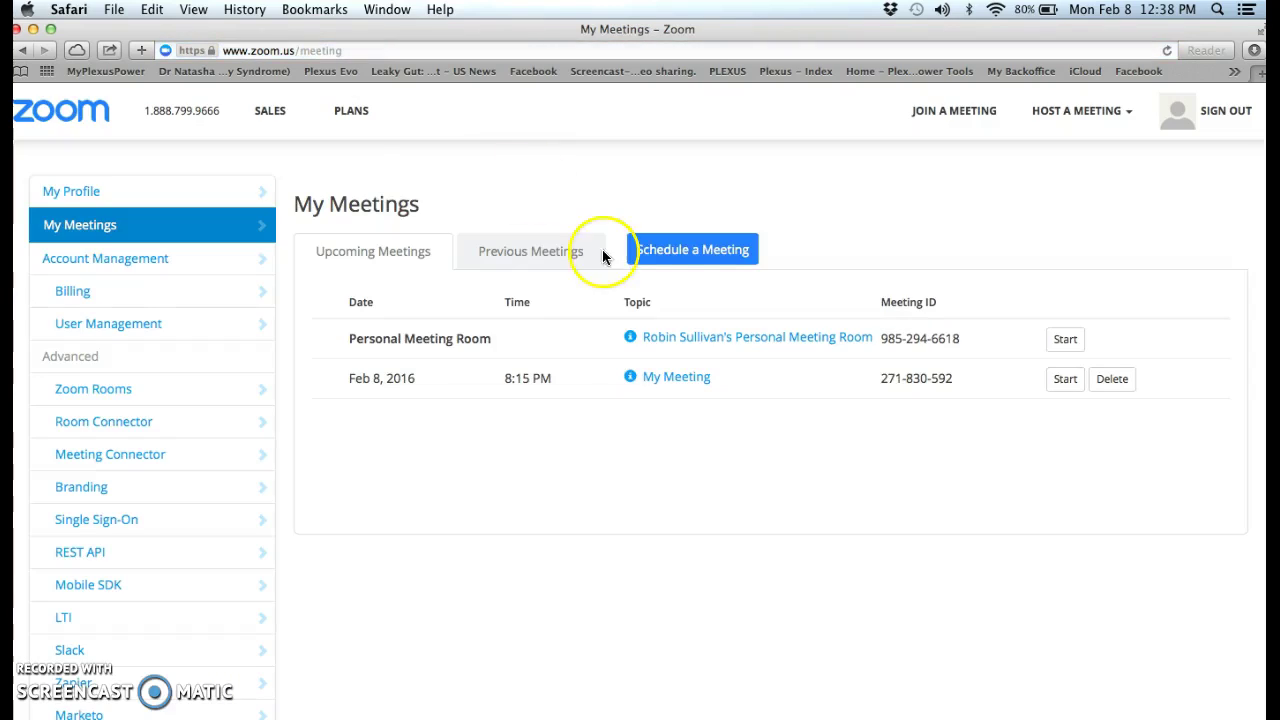